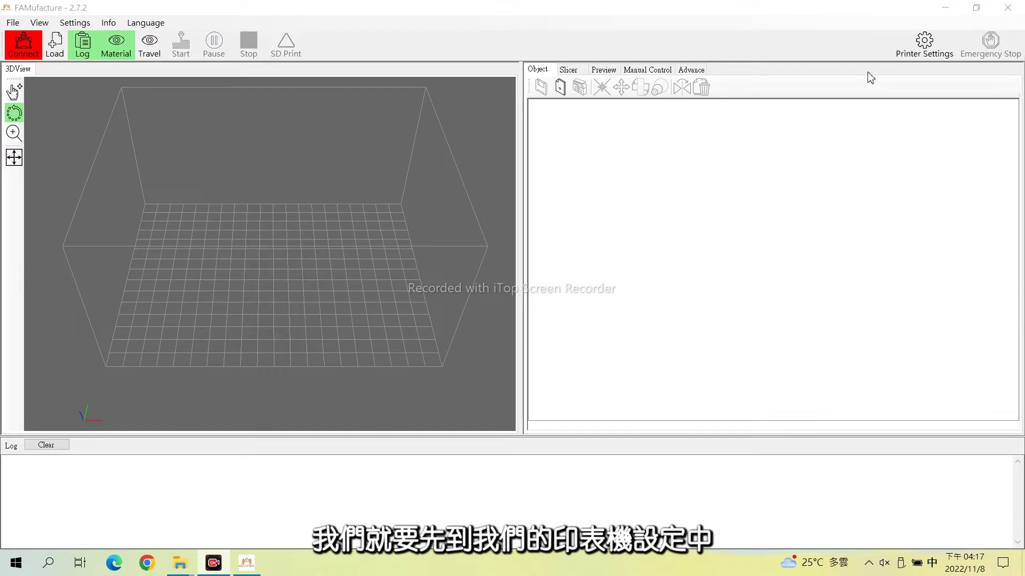
Step: Review the S053 printer's connection and extruder settings, then accept them
left_click(939, 46)
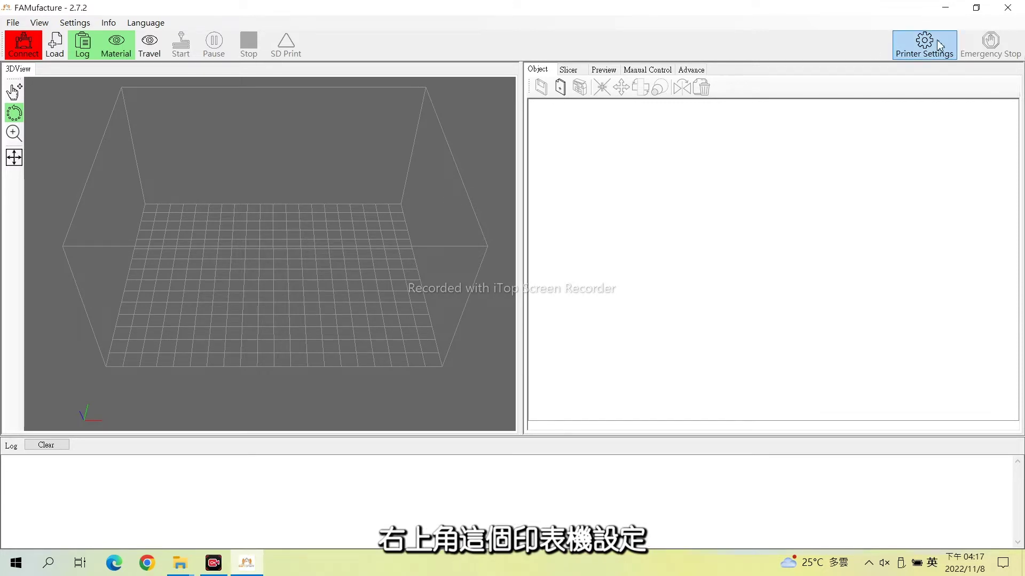
left_click(939, 46)
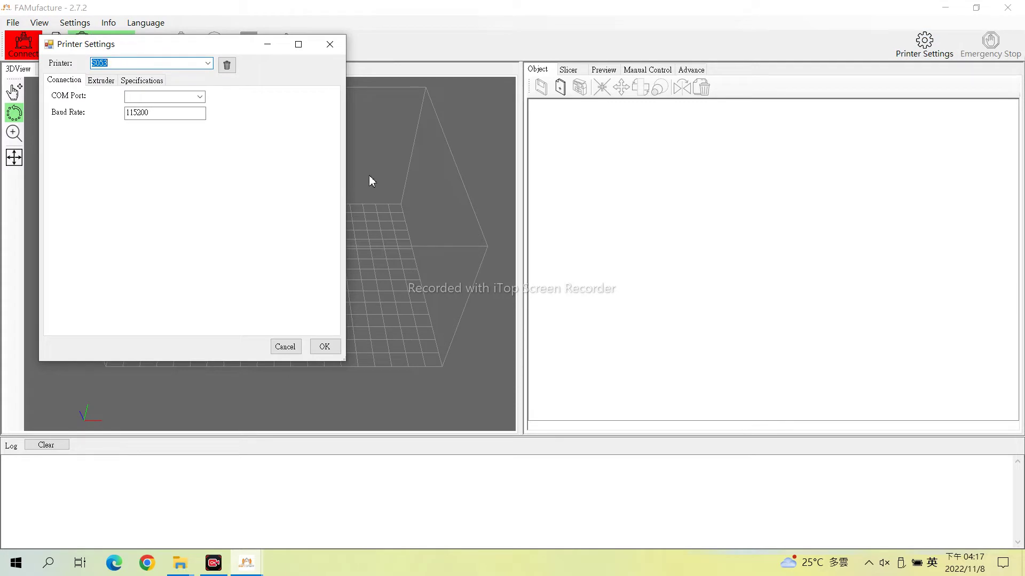
left_click(106, 81)
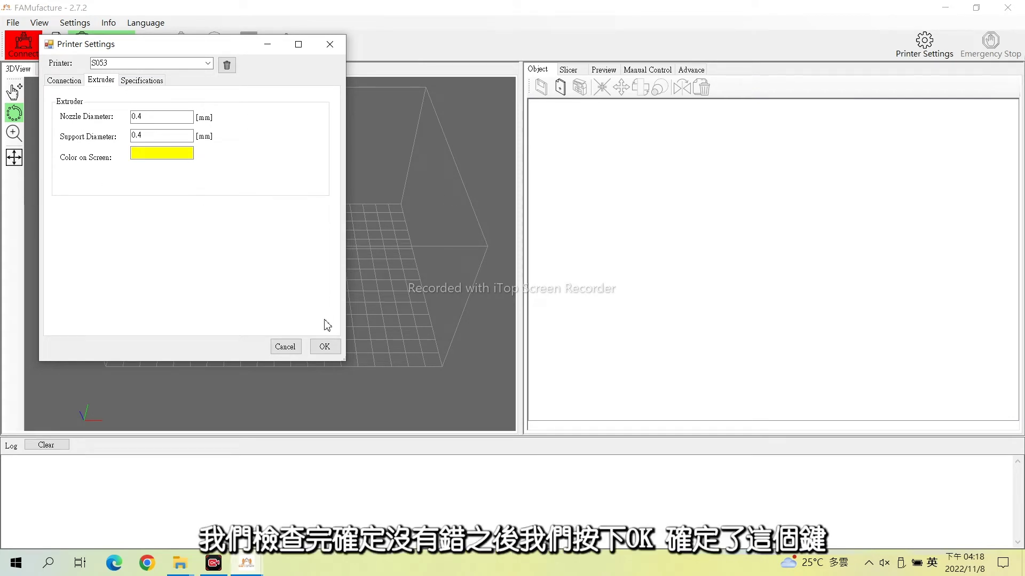
left_click(325, 348)
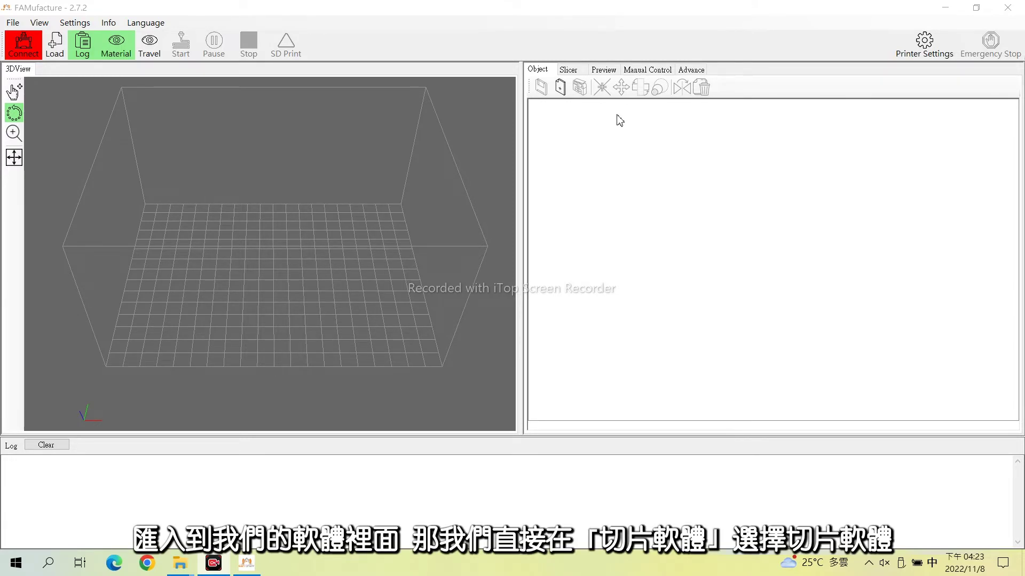
Step: Import the print settings file PACIFIER_0.4Nz.sdcp into the slicer's CuraEngine configuration
left_click(569, 70)
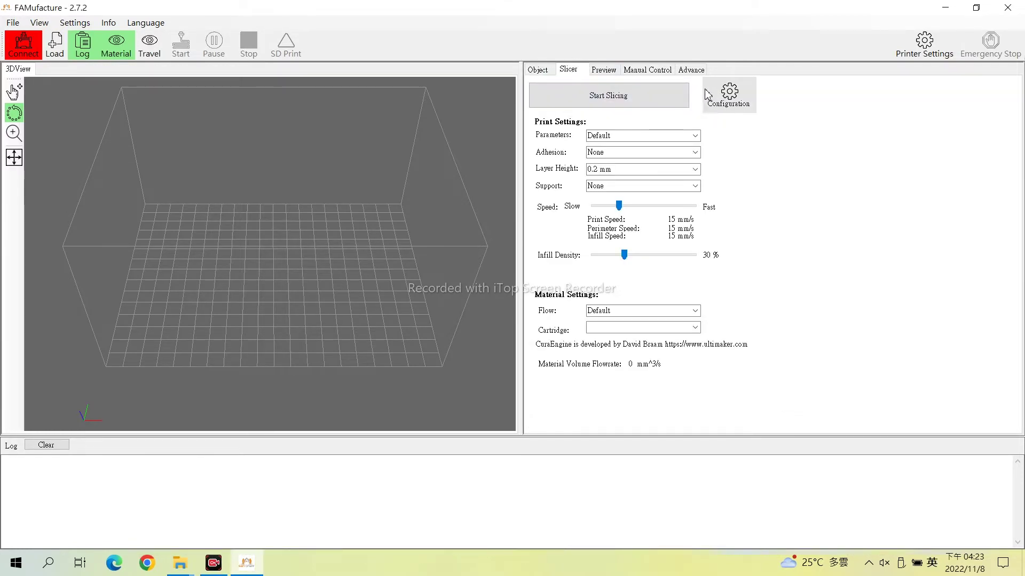
left_click(721, 106)
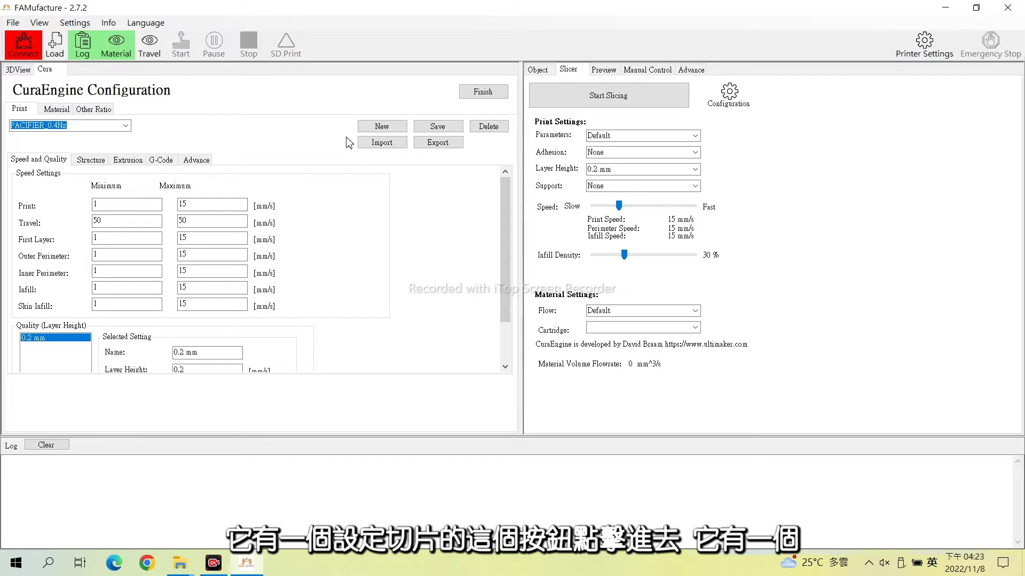
left_click(374, 142)
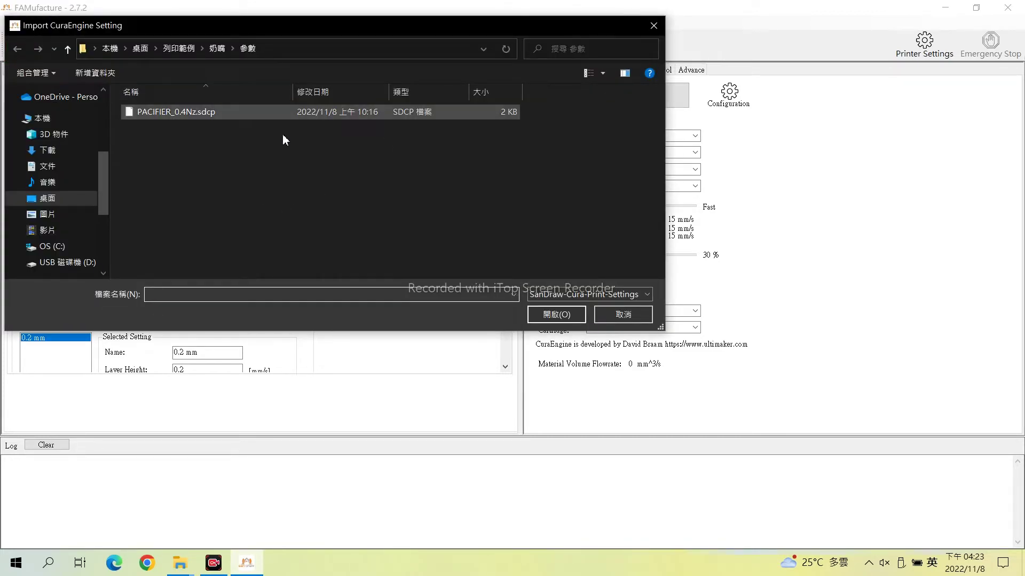
left_click(182, 113)
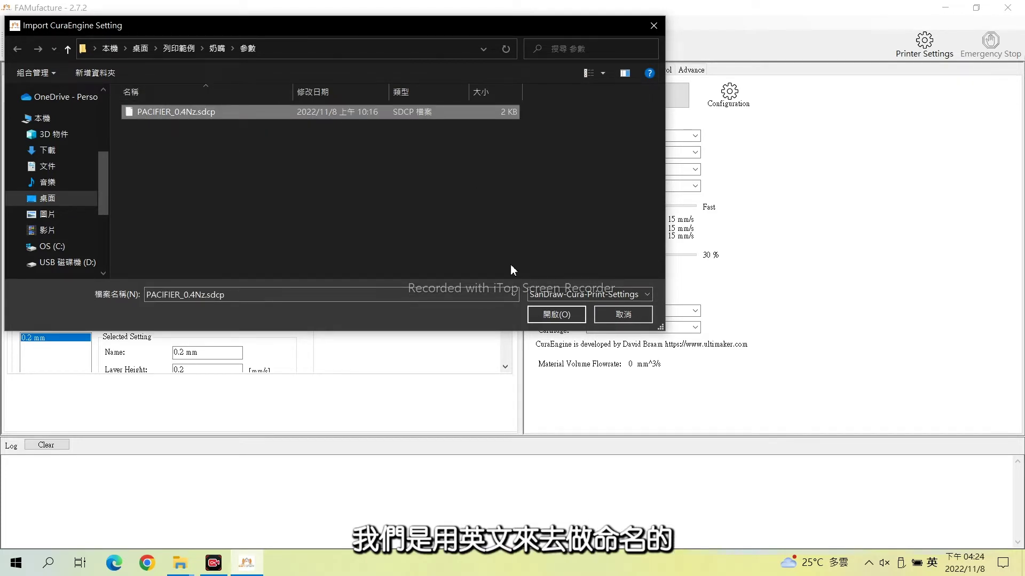
left_click(542, 316)
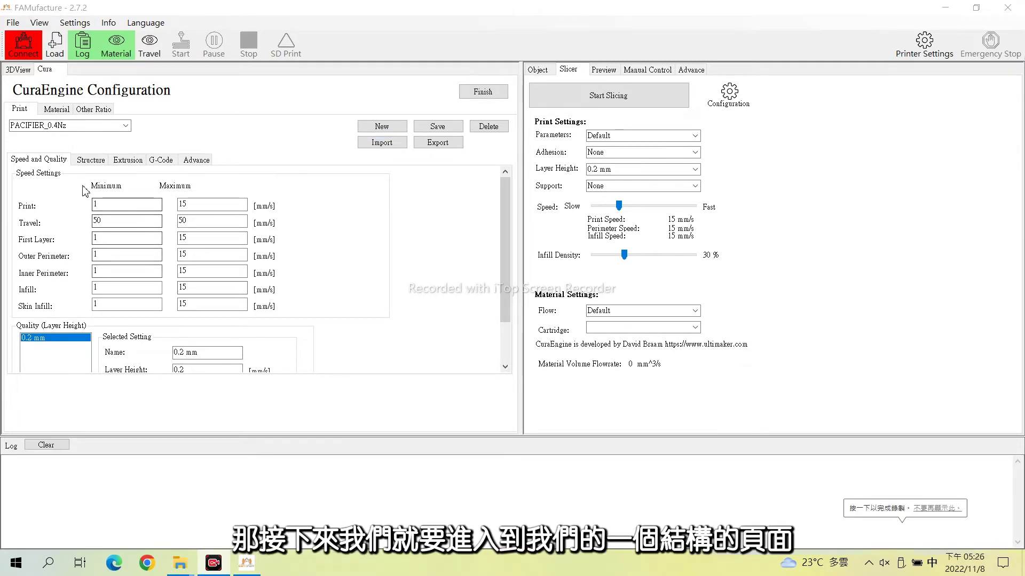
Step: Examine the imported print profile's structure settings, from infill to raft, and its extrusion settings
left_click(91, 165)
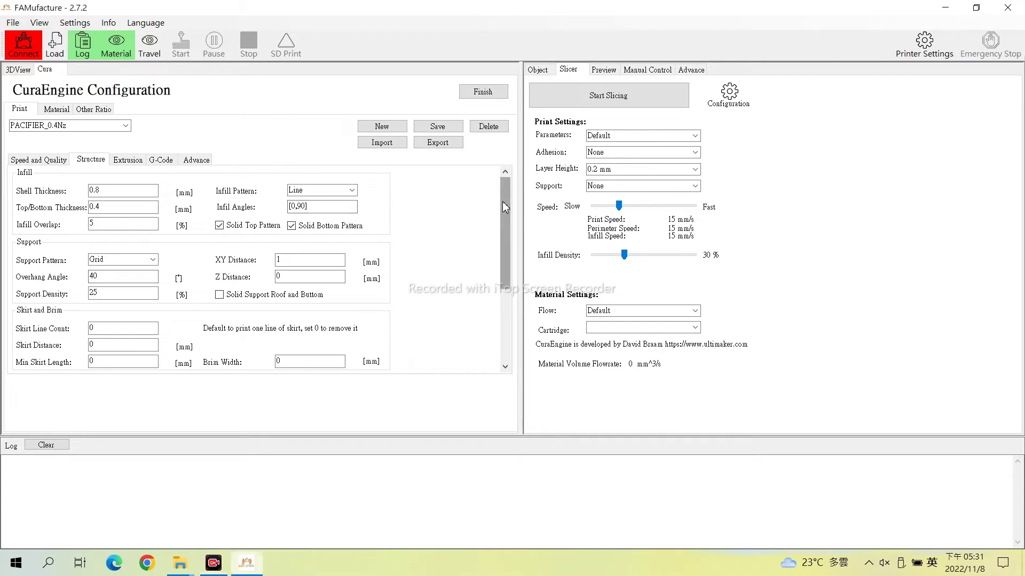
scroll(510, 229, "down", 1)
scroll(510, 230, "down", 3)
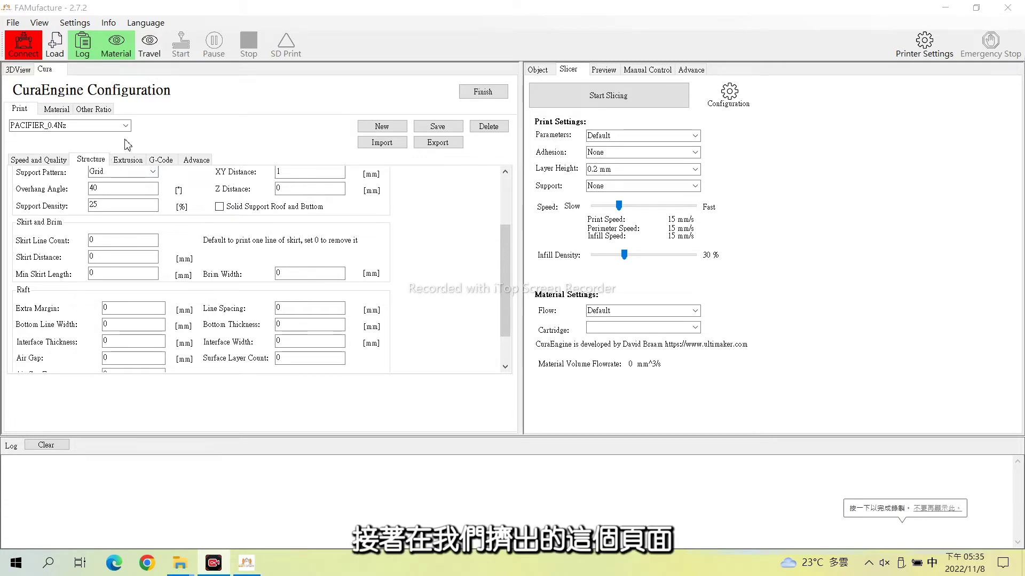
left_click(129, 161)
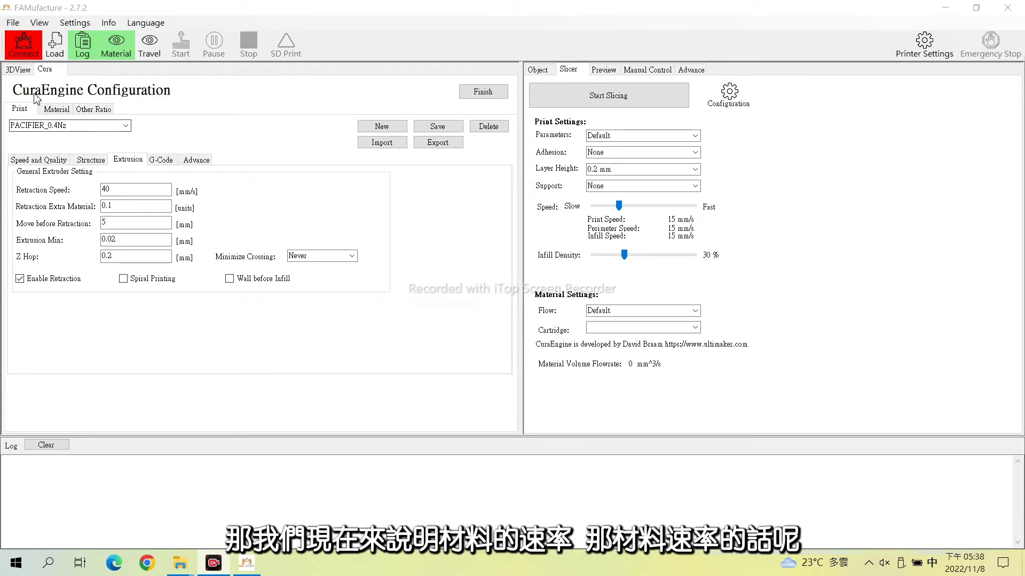
Step: Import the material settings file PACIFIER_0.4Nz_80%.sdcf and finish the CuraEngine configuration
left_click(57, 109)
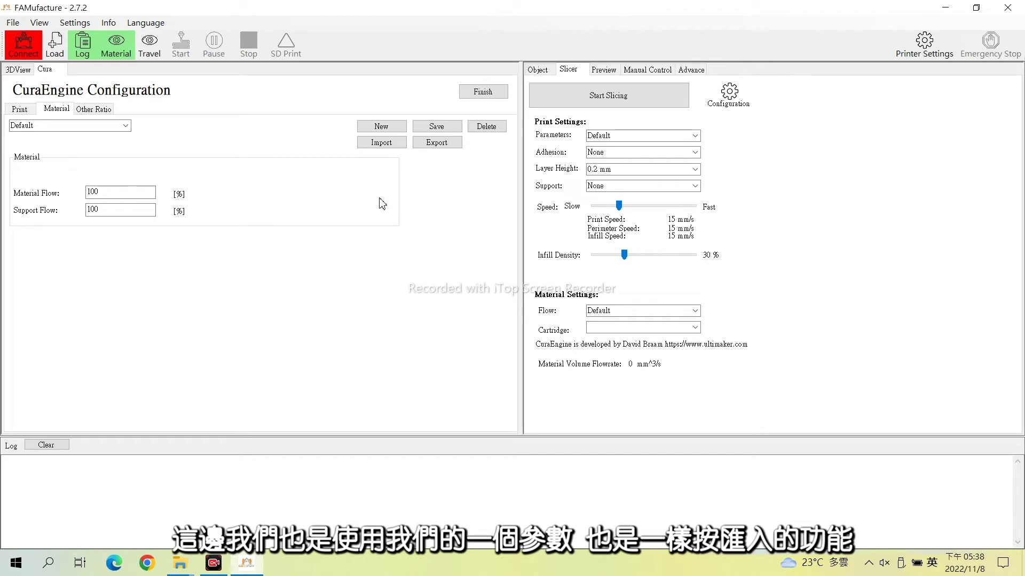
left_click(382, 143)
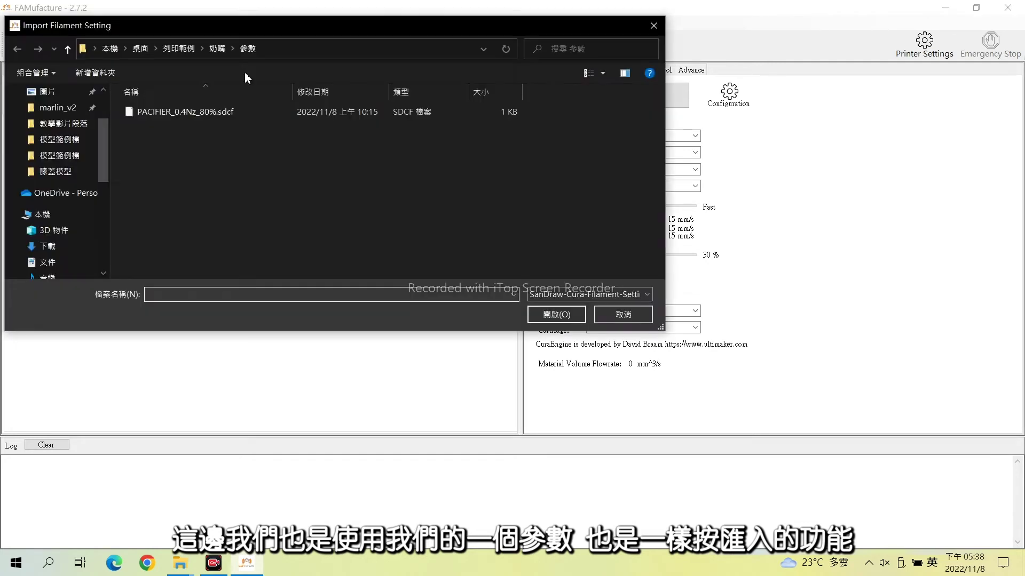
left_click(229, 116)
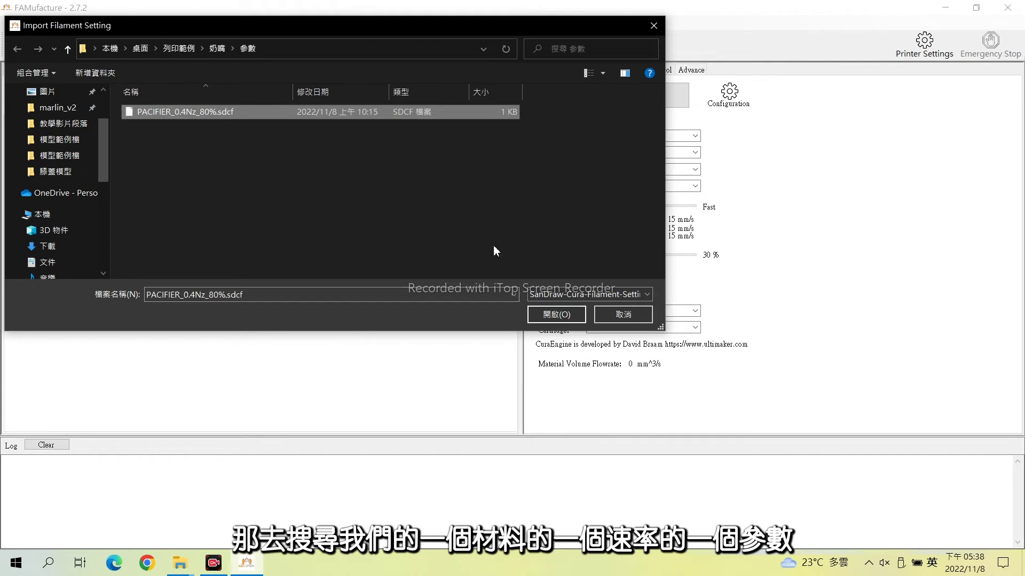
left_click(570, 316)
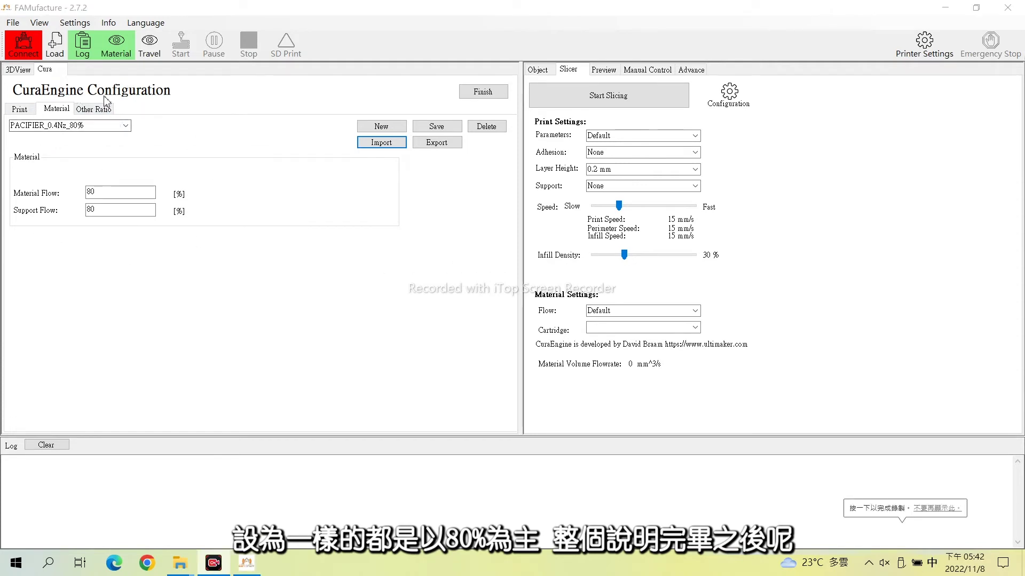
left_click(482, 93)
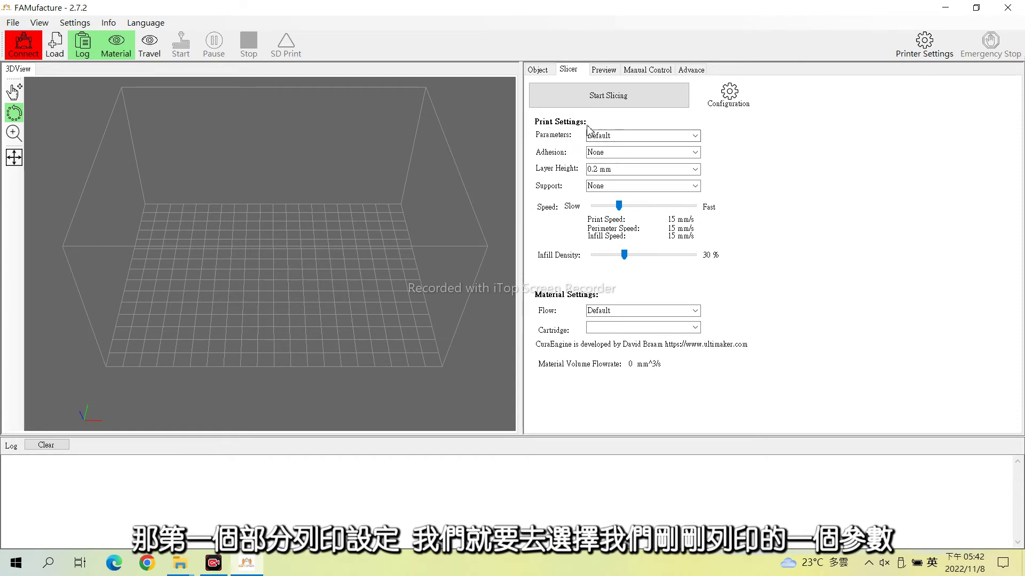
Step: Configure the print settings with parameters PACIFIER_0.4Nz, support Touching Bed and infill density 80 %
left_click(694, 136)
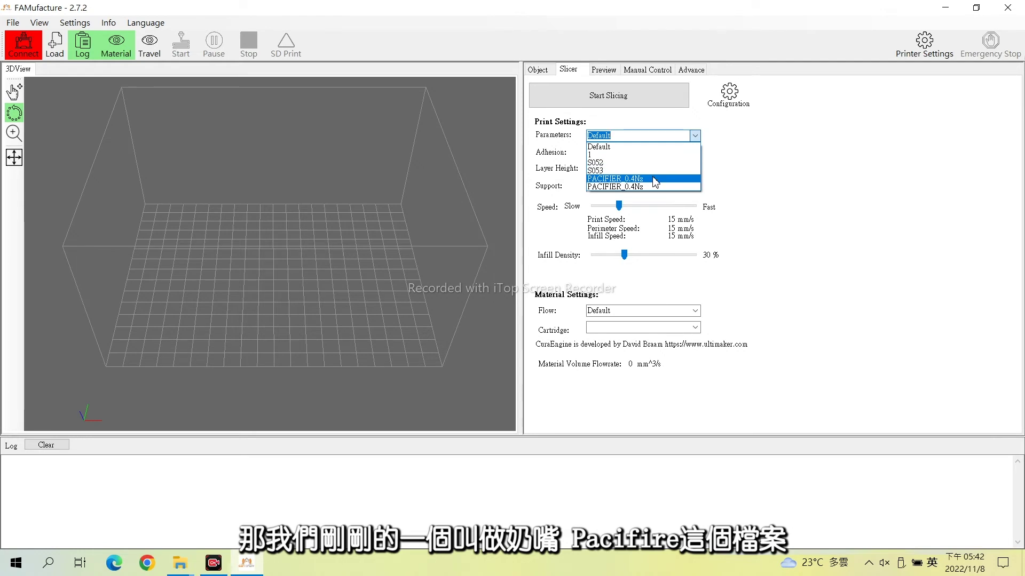
left_click(655, 180)
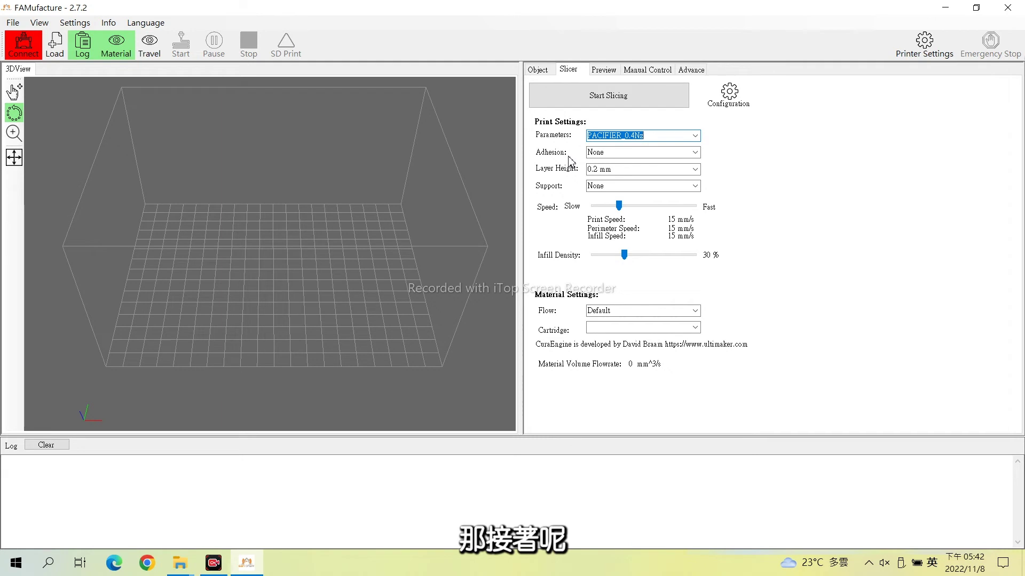
left_click(695, 186)
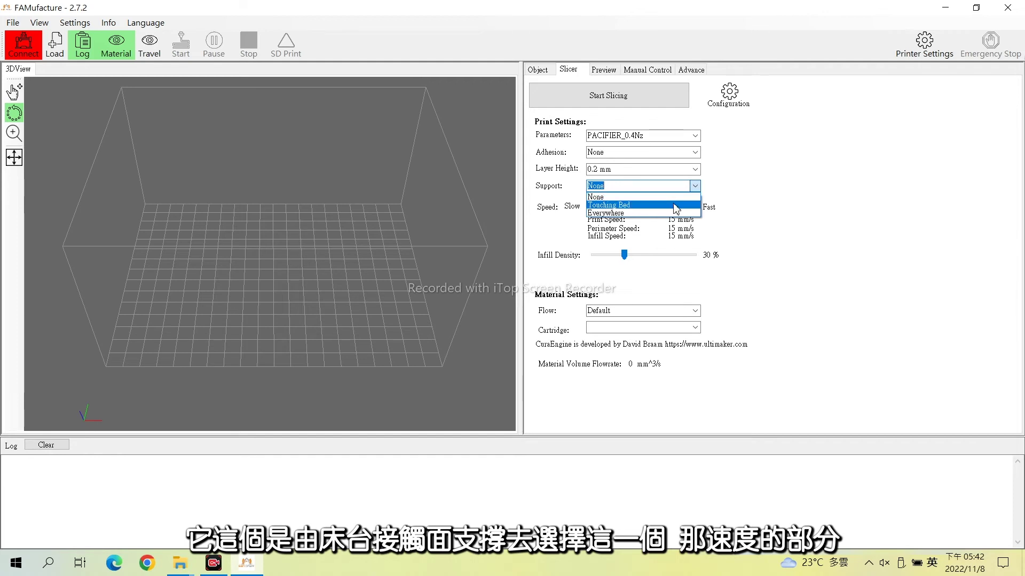
left_click(679, 205)
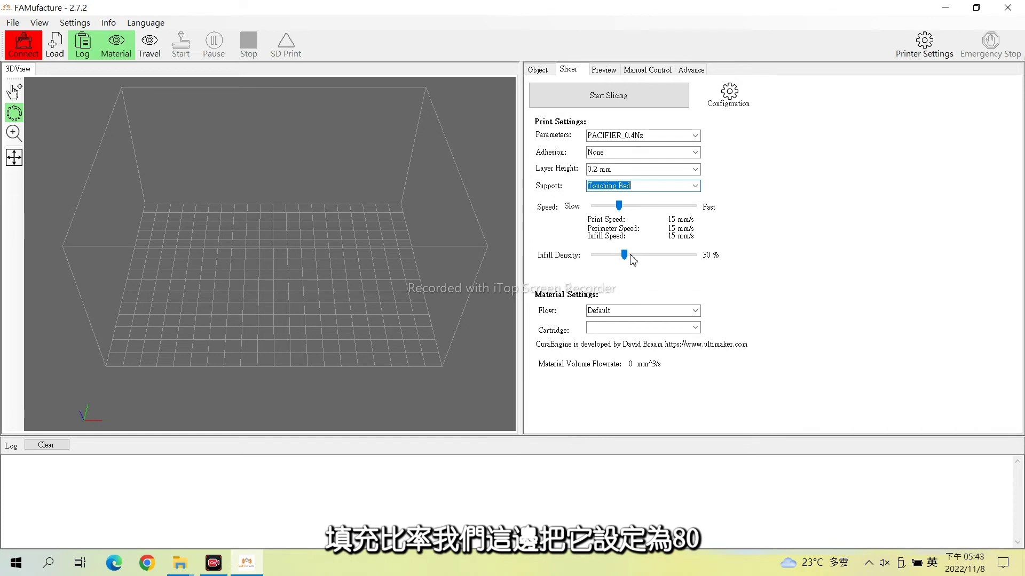
left_click_drag(629, 260, 678, 261)
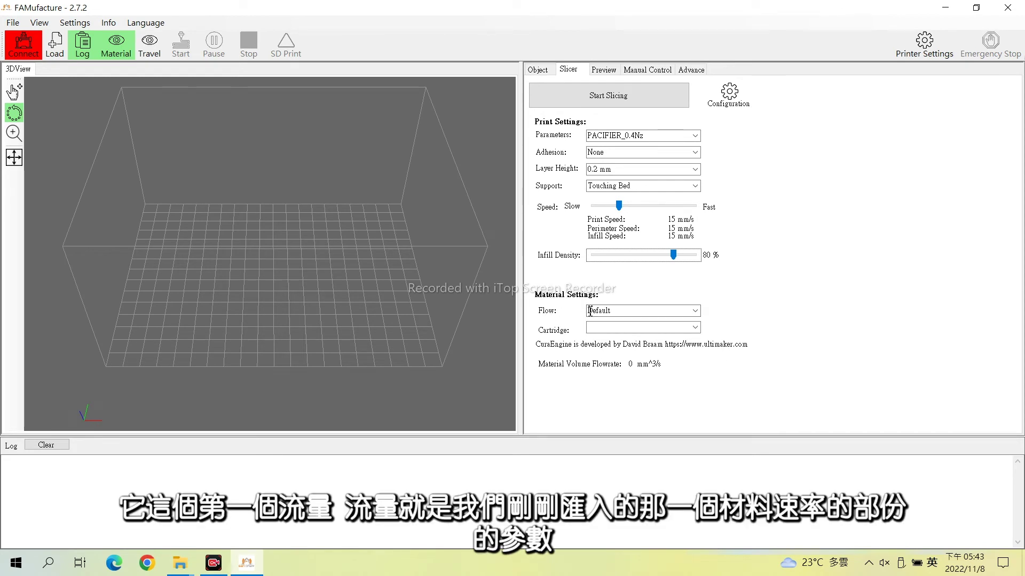
Step: Set the material flow to PACIFIER_0.4Nz_80% and the cartridge to Two Part LSR
left_click(695, 311)
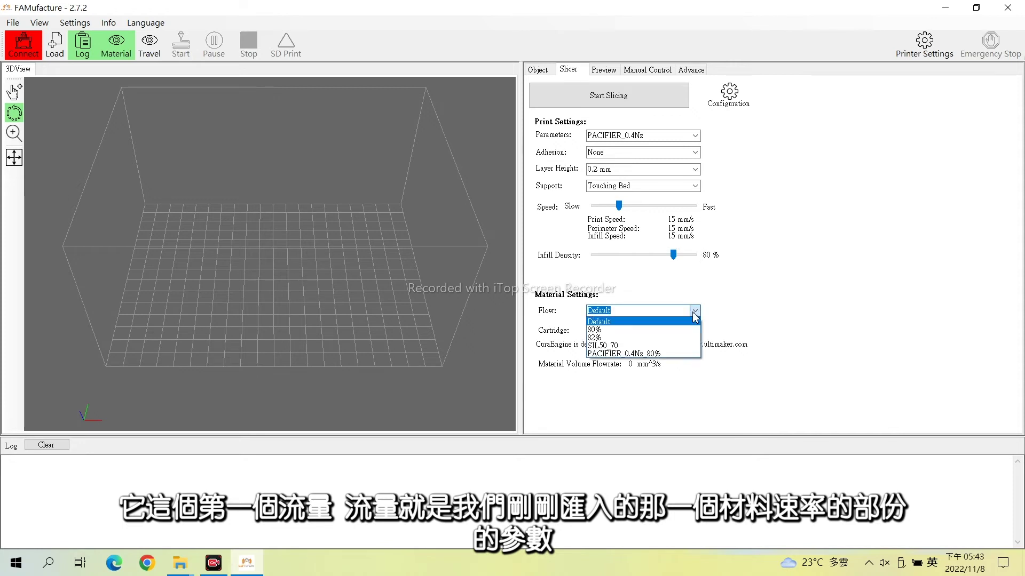
left_click(655, 356)
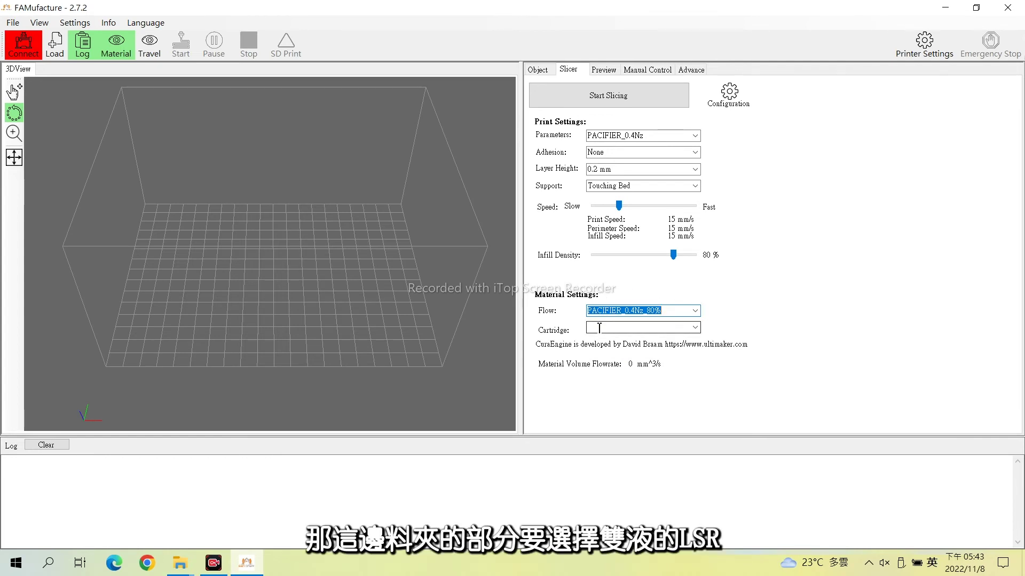
left_click(694, 327)
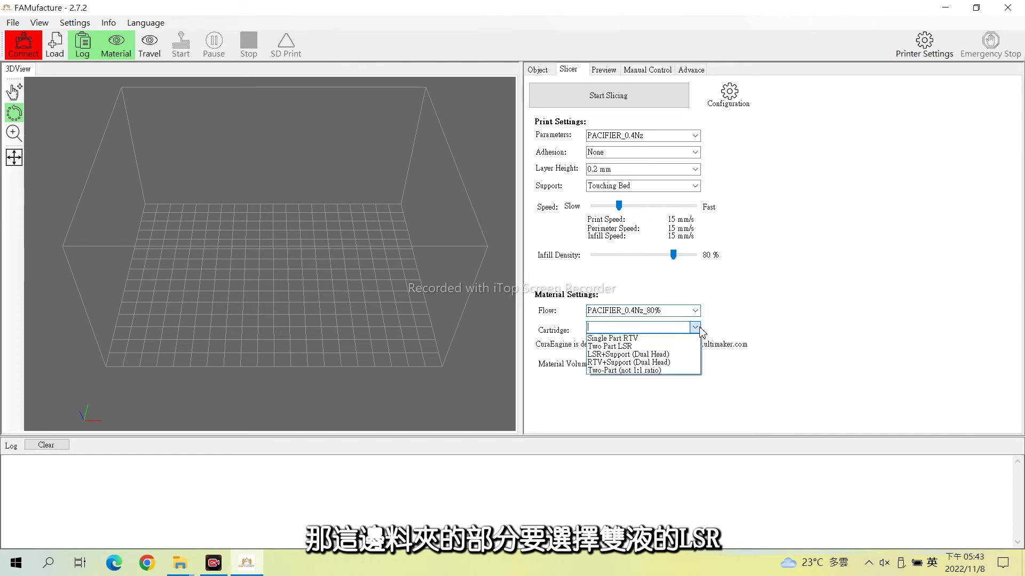
left_click(650, 348)
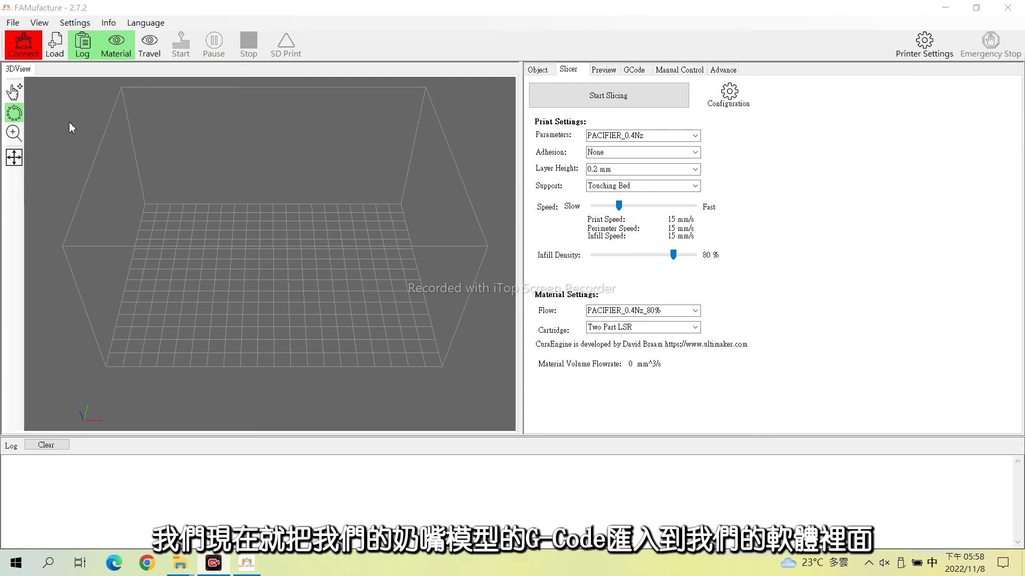
Step: Load S053_SIL50w_0.4Nz_PACIFIER.gcode from the 奶嘴 G-code folder, filtering for GCode files, and show its print preview
left_click(60, 55)
left_click(56, 48)
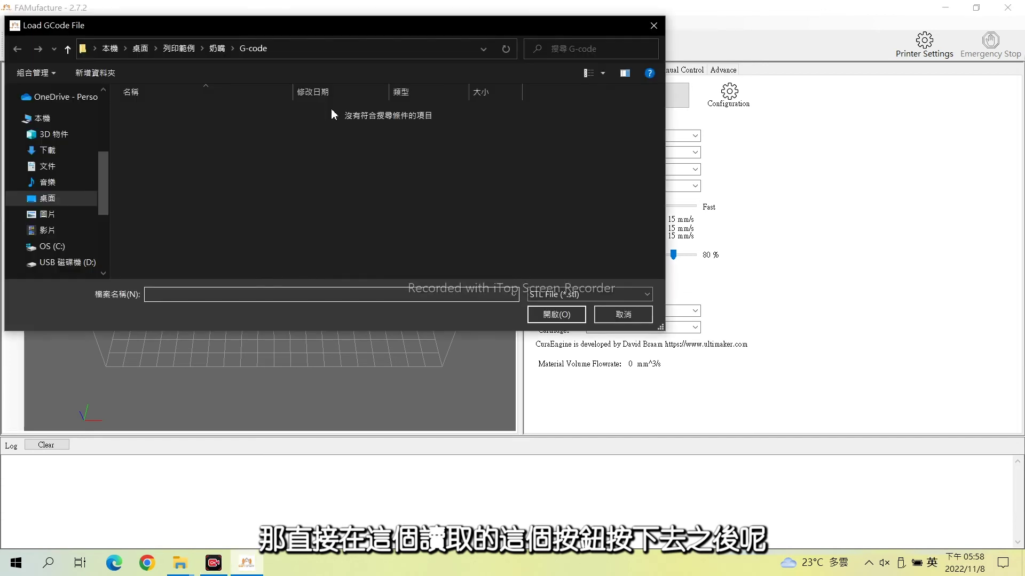
left_click(216, 48)
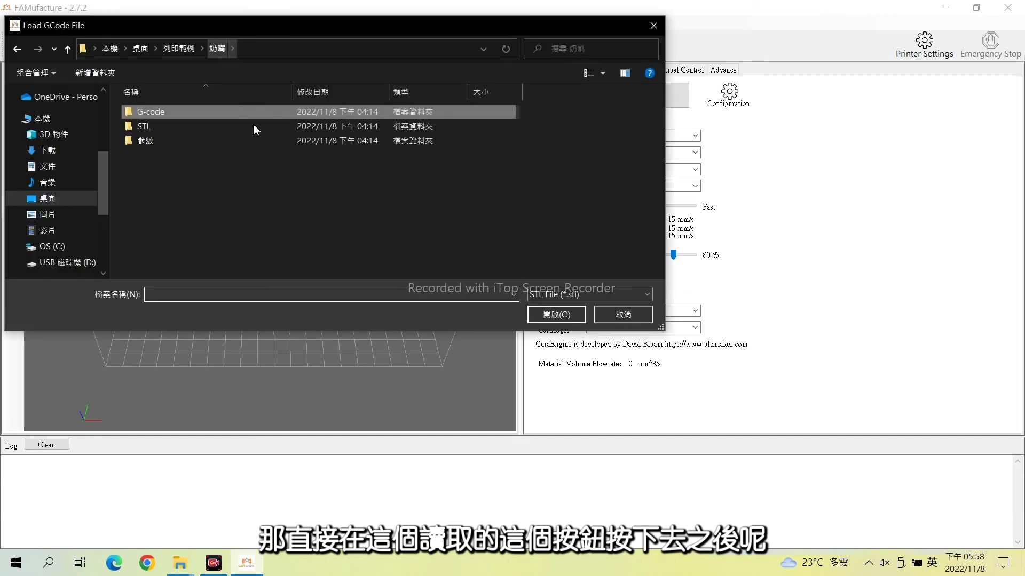
double_click(163, 115)
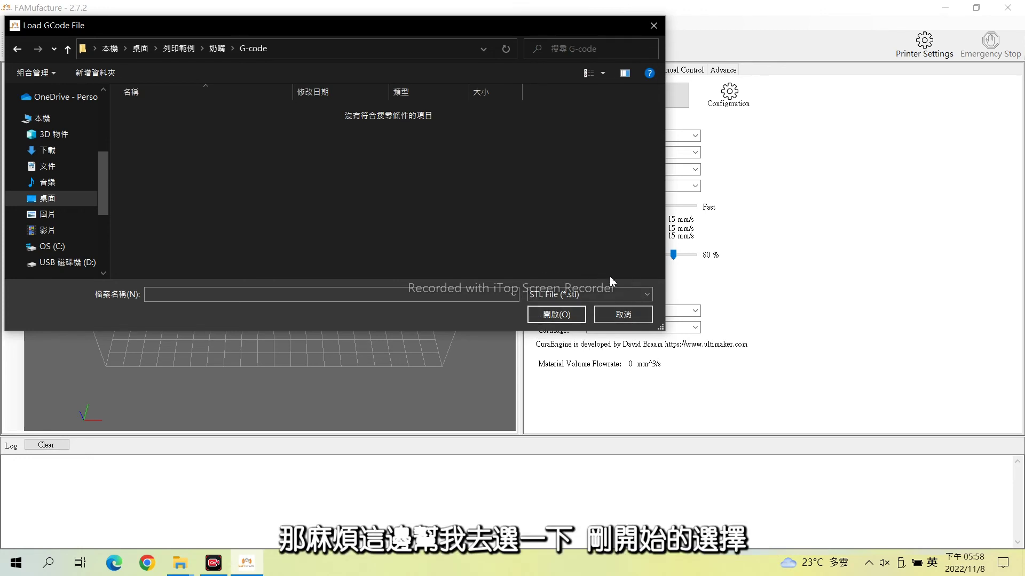
left_click(587, 295)
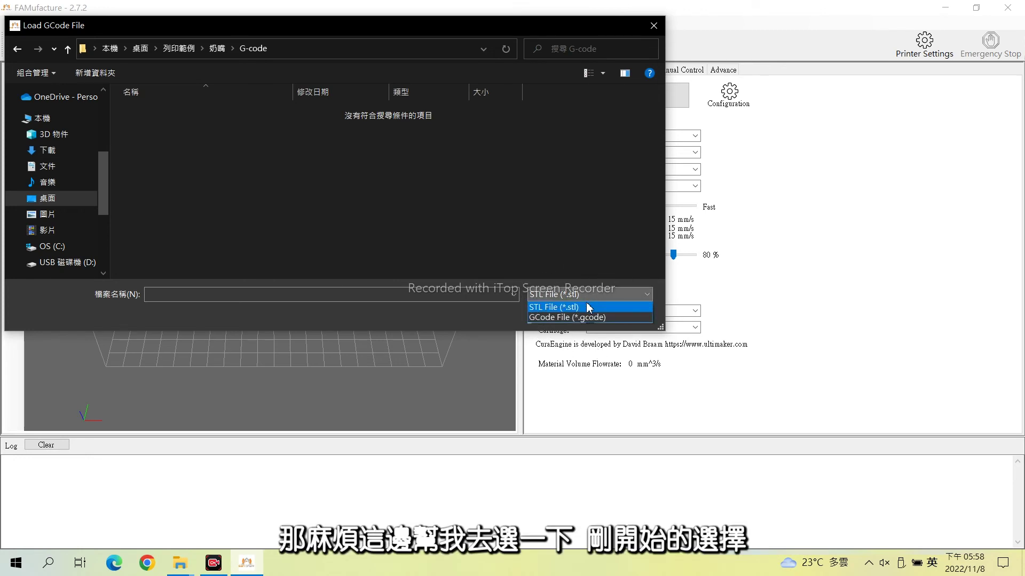
left_click(585, 317)
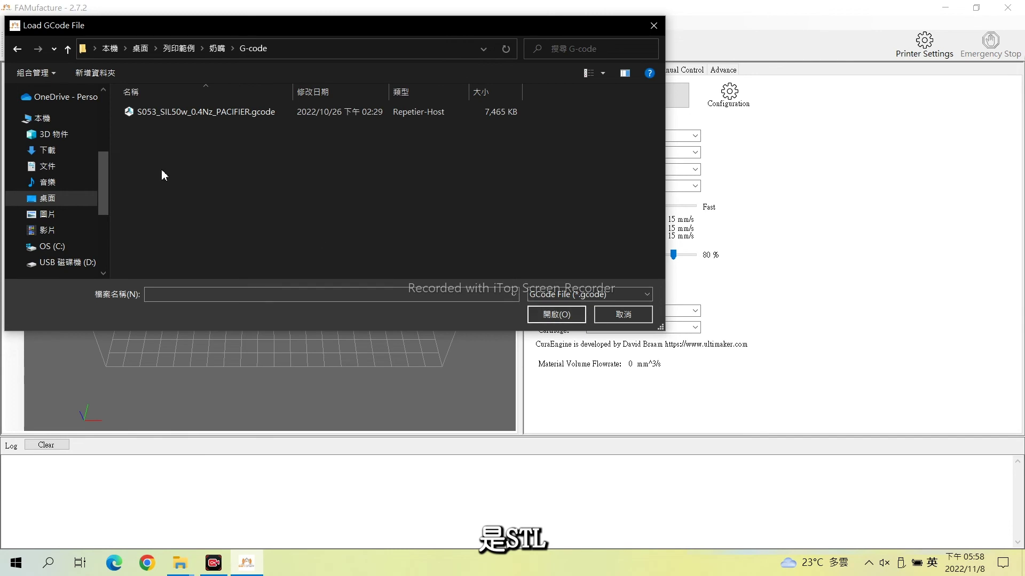
left_click(207, 113)
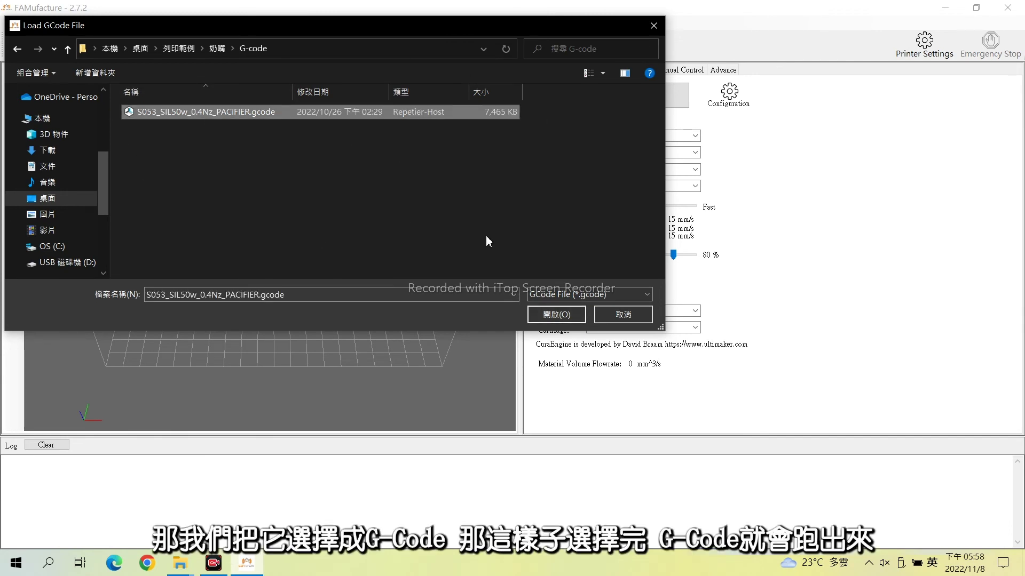
left_click(548, 315)
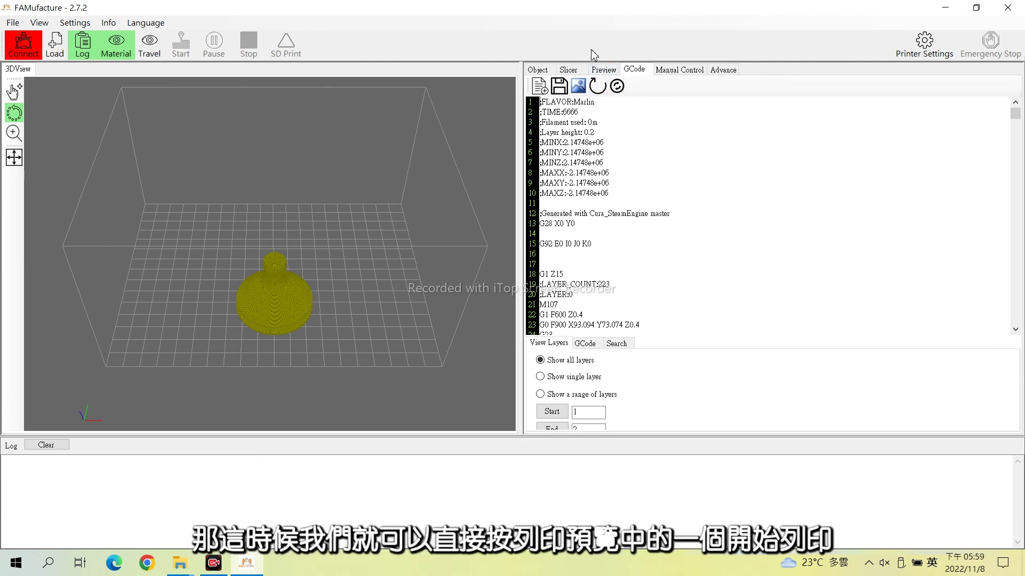
left_click(603, 71)
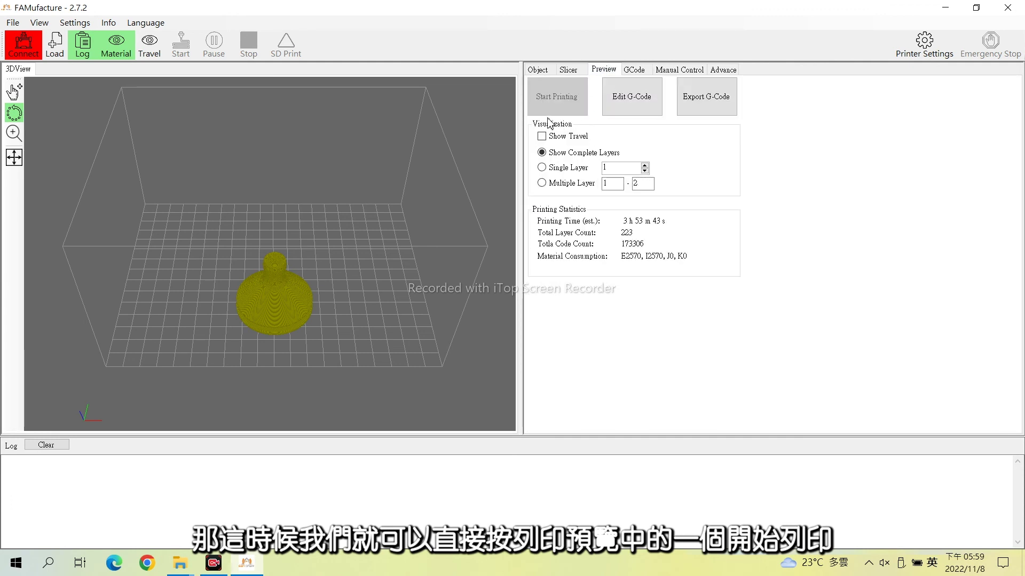